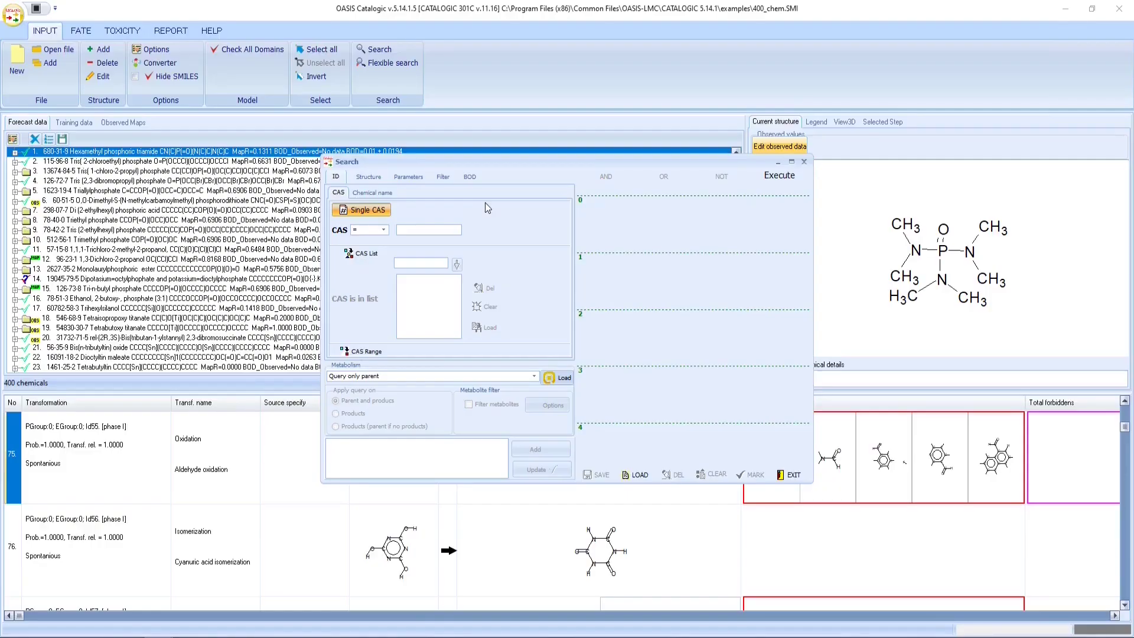
Add a search condition requiring predicted BOD of at least 60%.
left_click(470, 176)
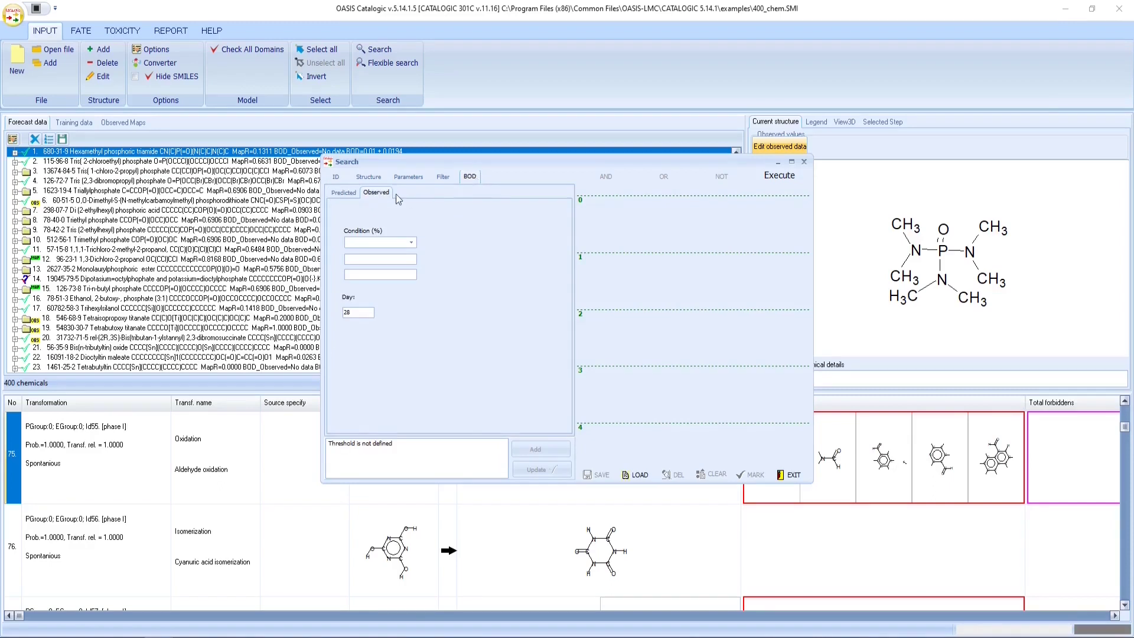
left_click(343, 192)
left_click(406, 243)
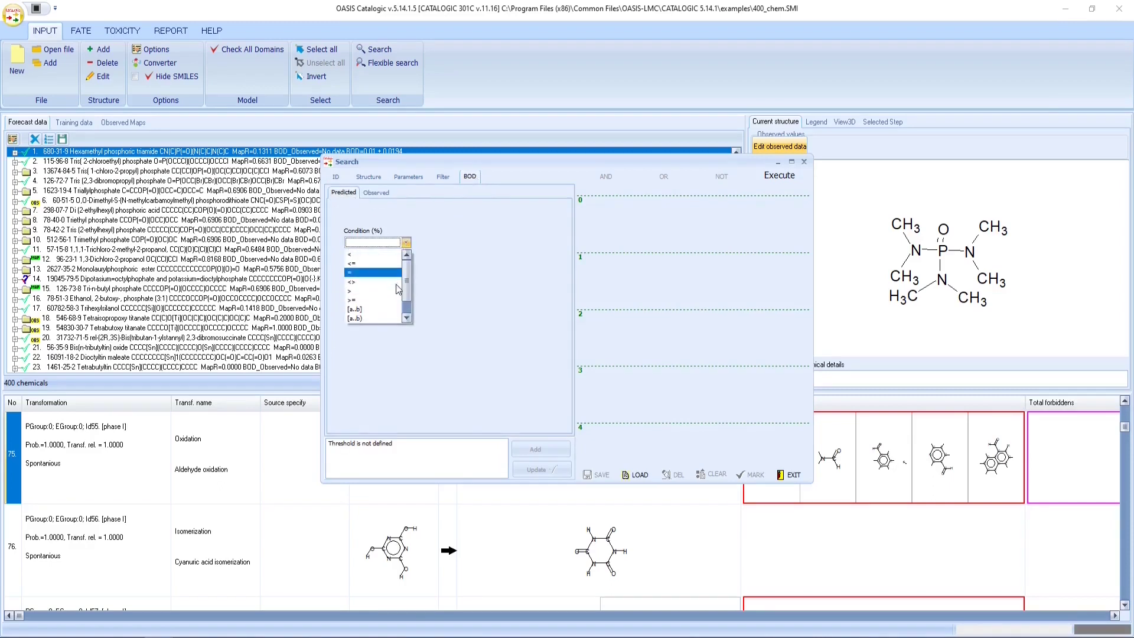
left_click(394, 299)
left_click(393, 259)
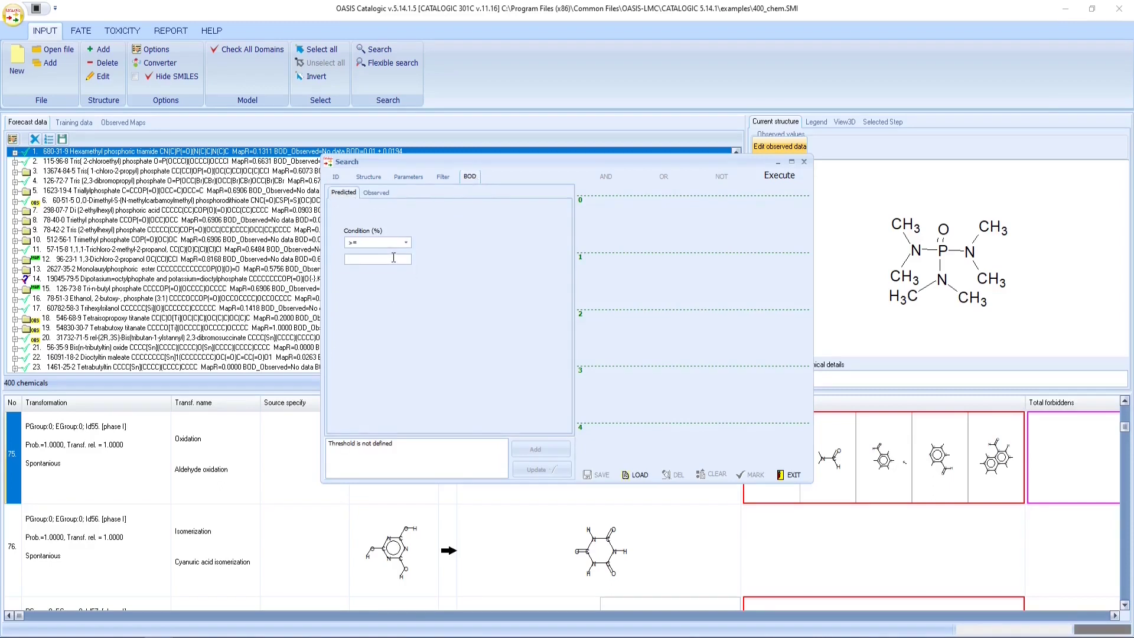
type("60")
left_click(535, 448)
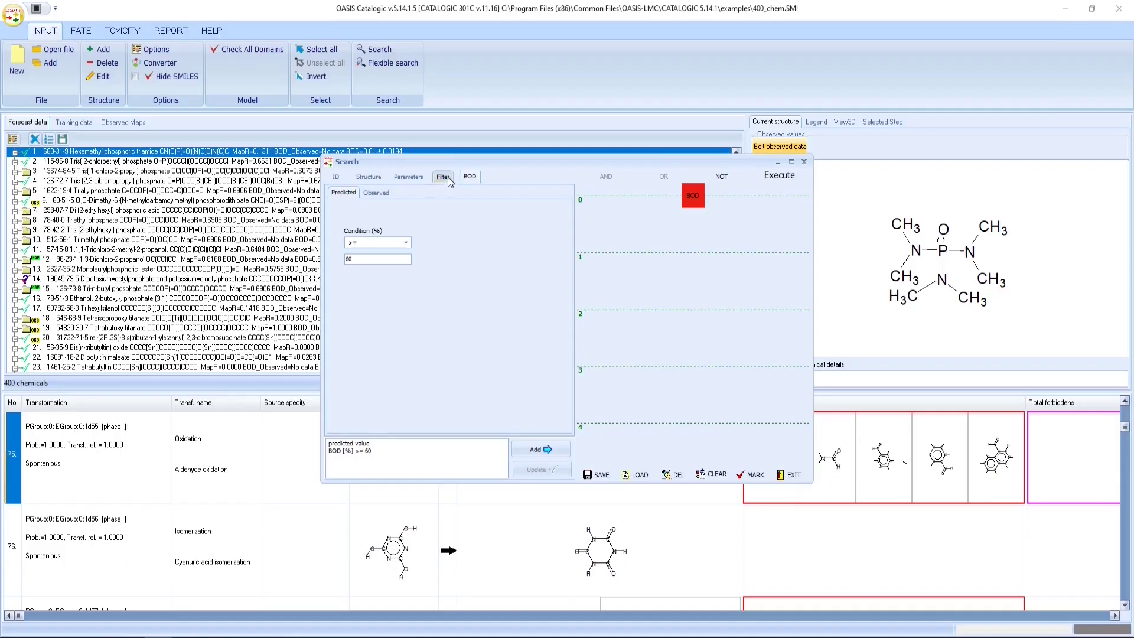
Add a parent-only filter with quantity 0–0.05 and LogKow 4.5–10.
left_click(448, 176)
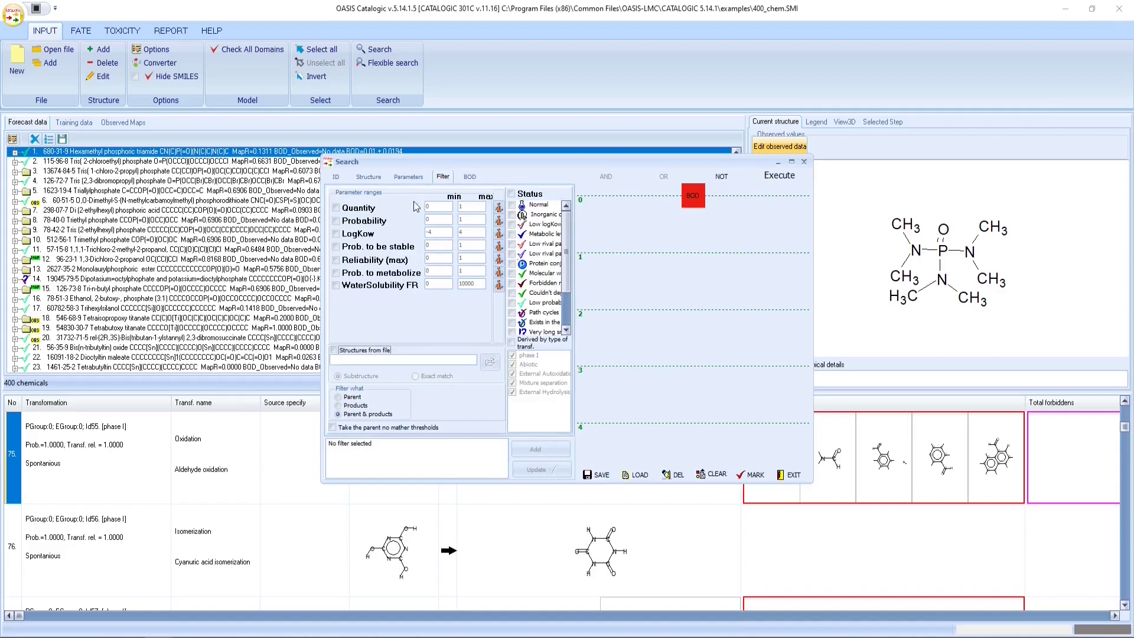
left_click(352, 207)
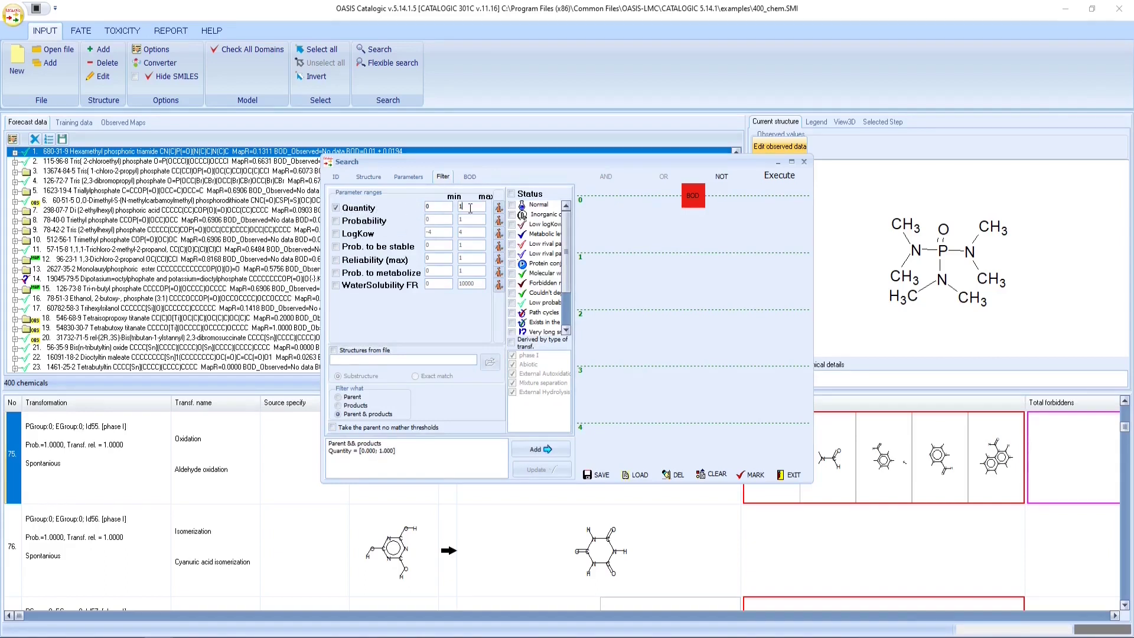
type("0.05")
left_click(335, 234)
key("BackSpace")
left_click(471, 235)
type("10")
left_click(351, 398)
left_click(534, 449)
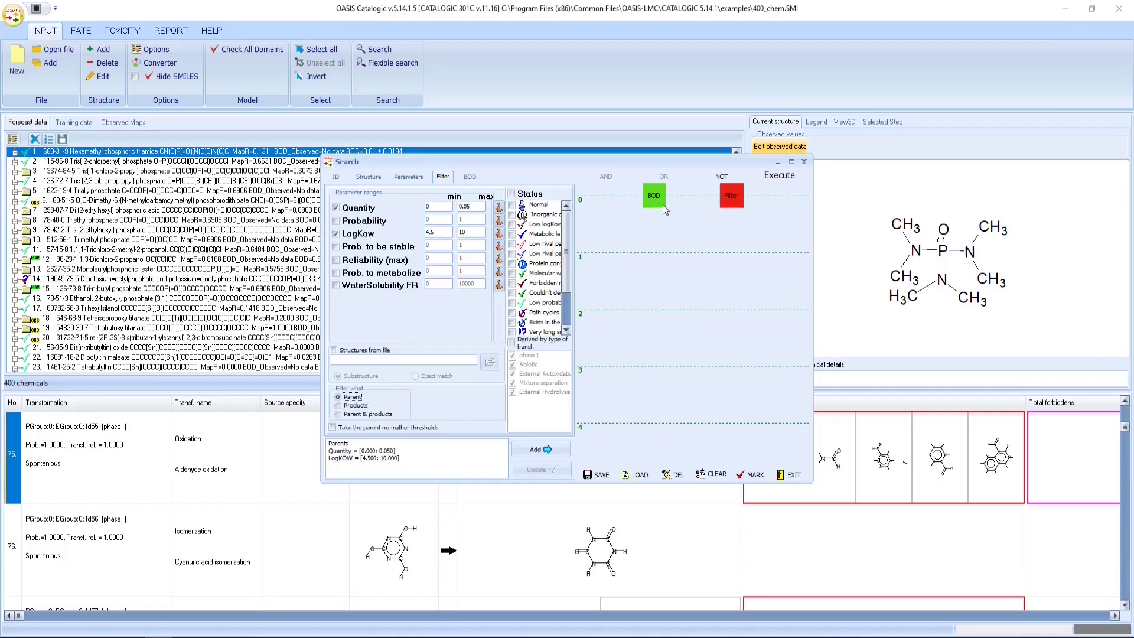
Join the BOD and parent conditions with AND, then add a product quantity 0.05–1 filter.
left_click(821, 109)
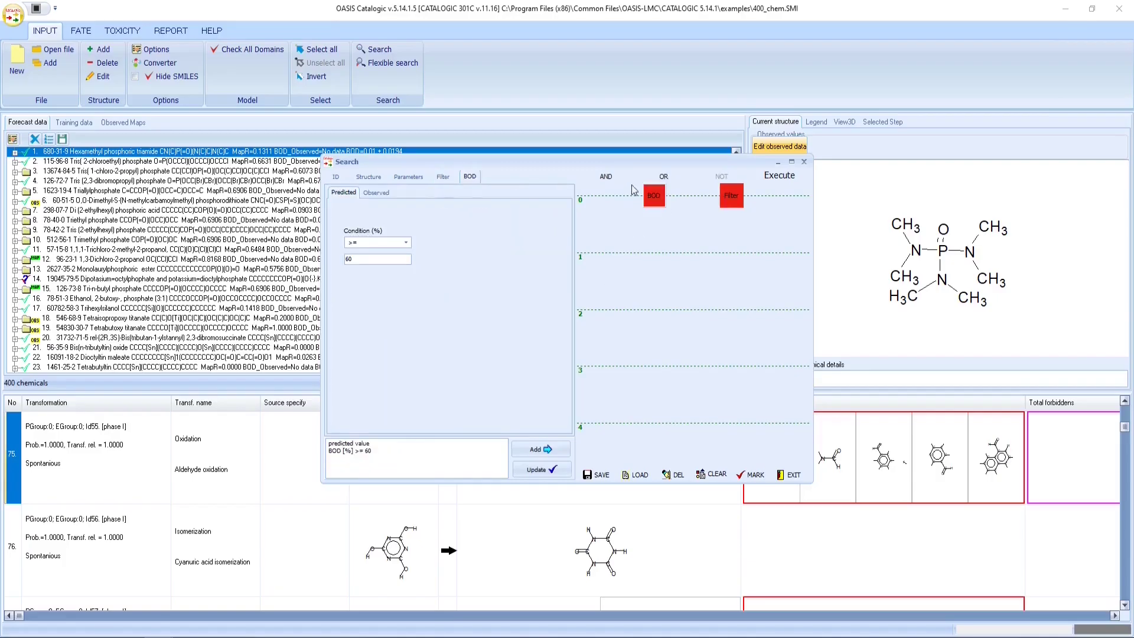
left_click(608, 178)
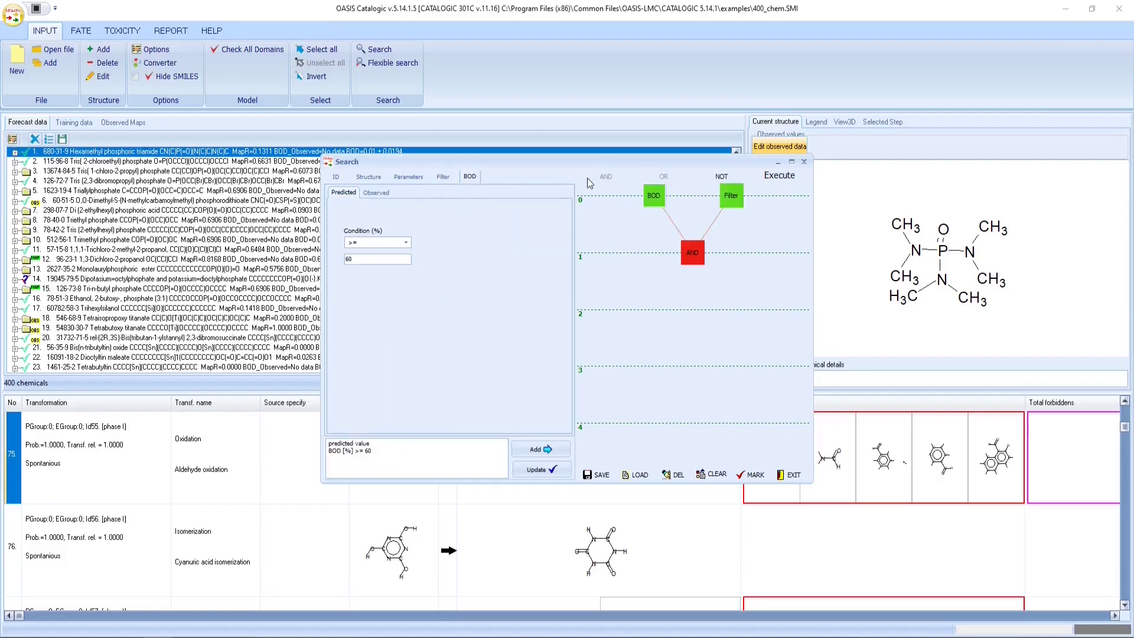
left_click(443, 176)
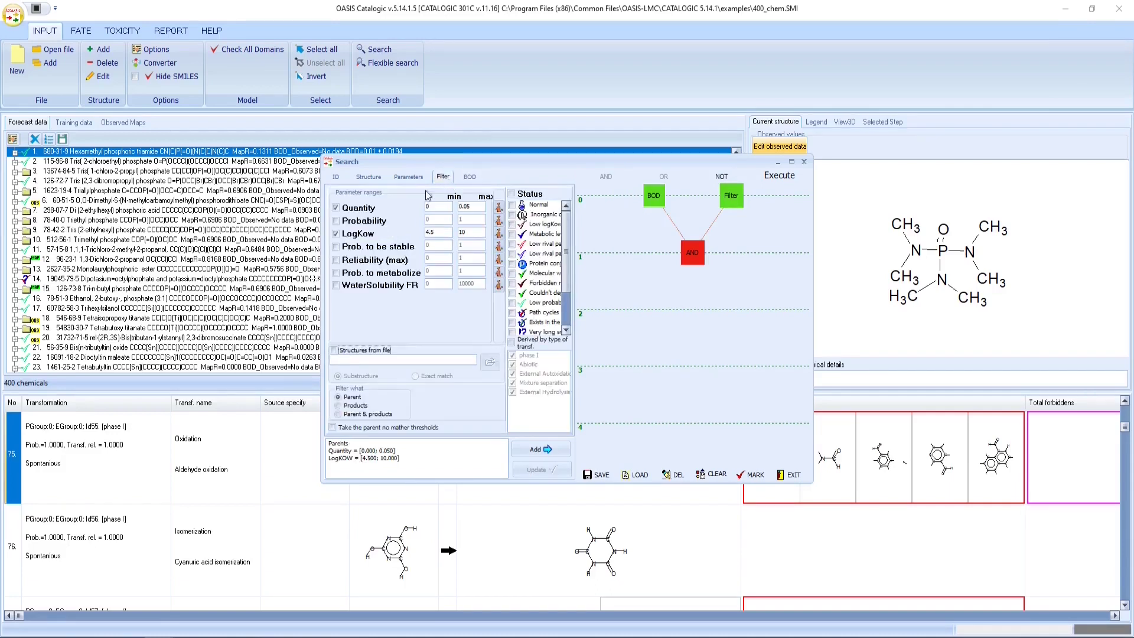
left_click(336, 234)
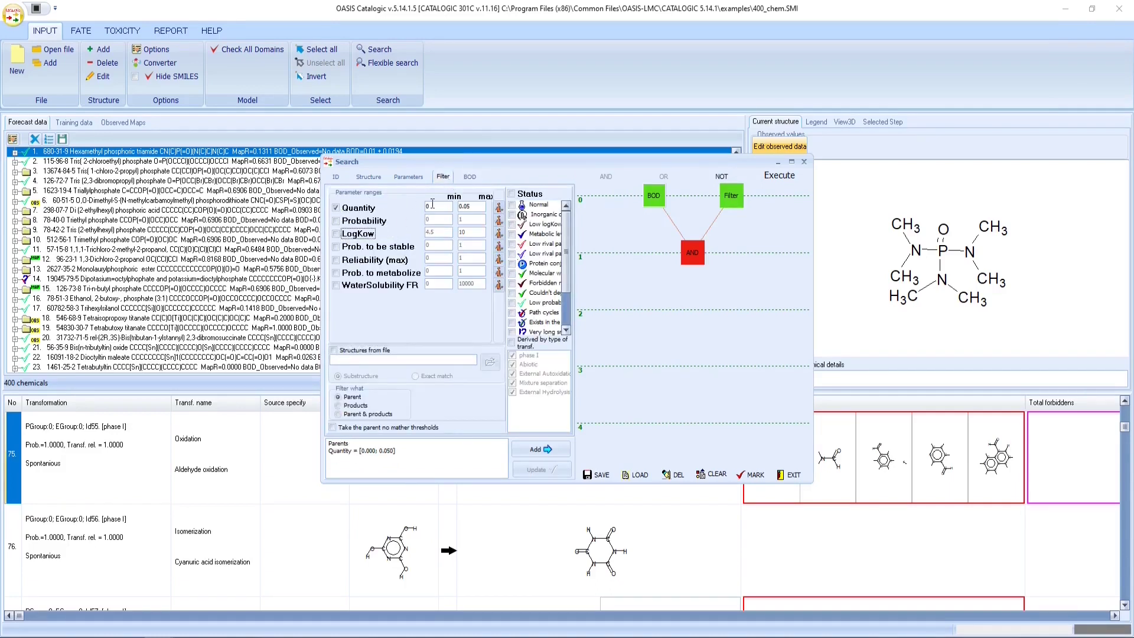
left_click(442, 205)
type("5")
key("BackSpace")
key("BackSpace")
left_click(355, 405)
left_click(524, 452)
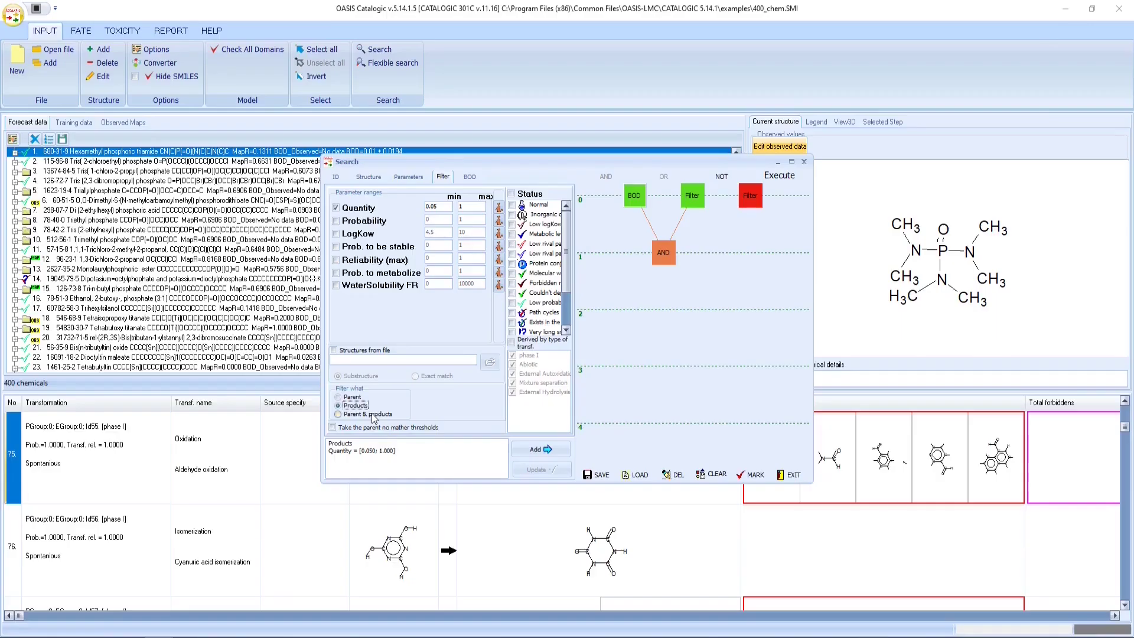
Add a NOT LogKow 4.5–10 product condition, AND it with the quantity filter, and execute.
left_click(336, 234)
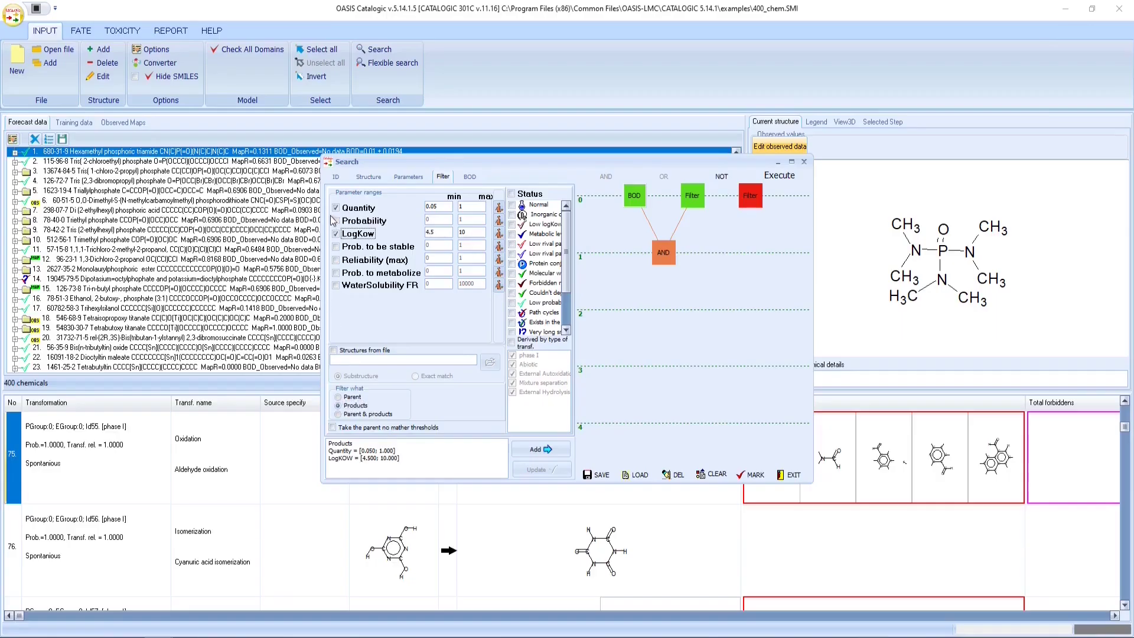
left_click(335, 208)
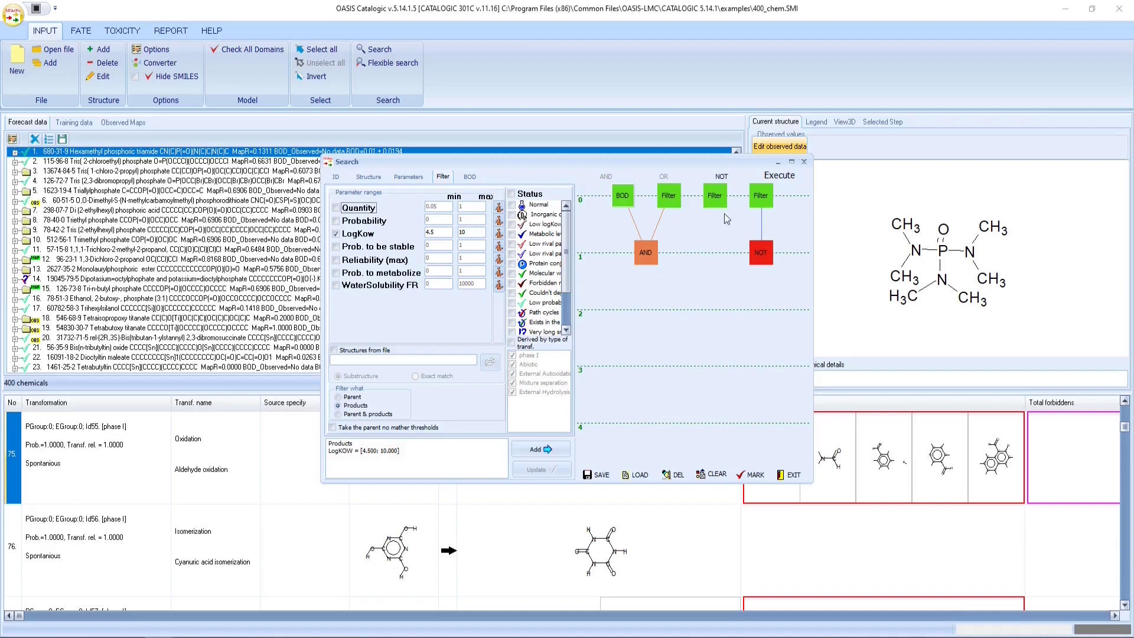
left_click(954, 129)
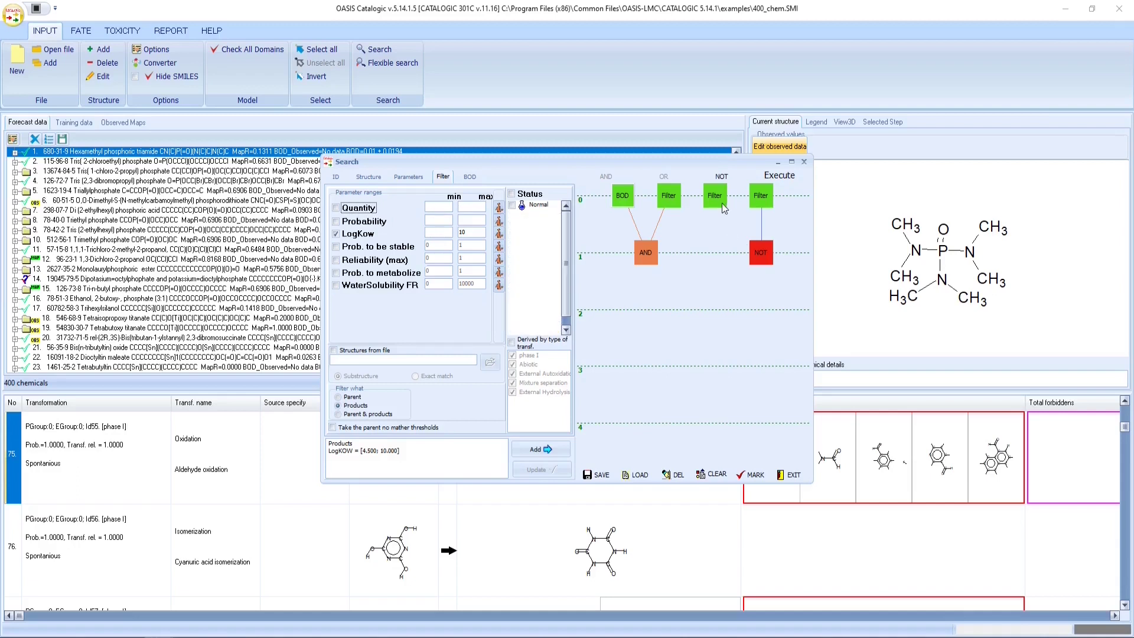
left_click(606, 177)
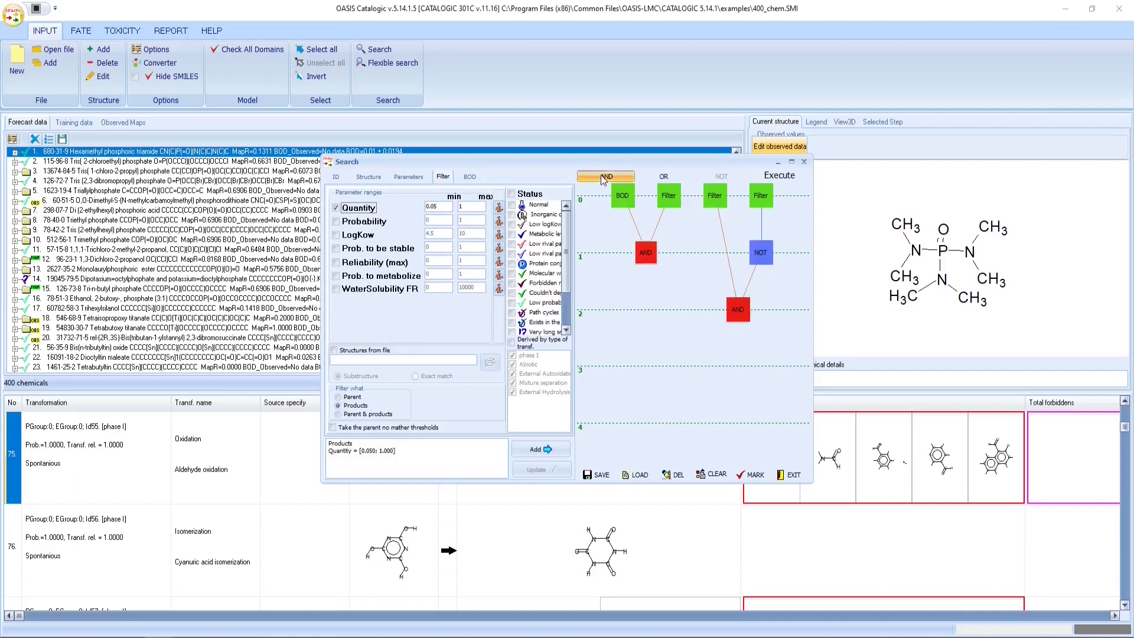
left_click(775, 175)
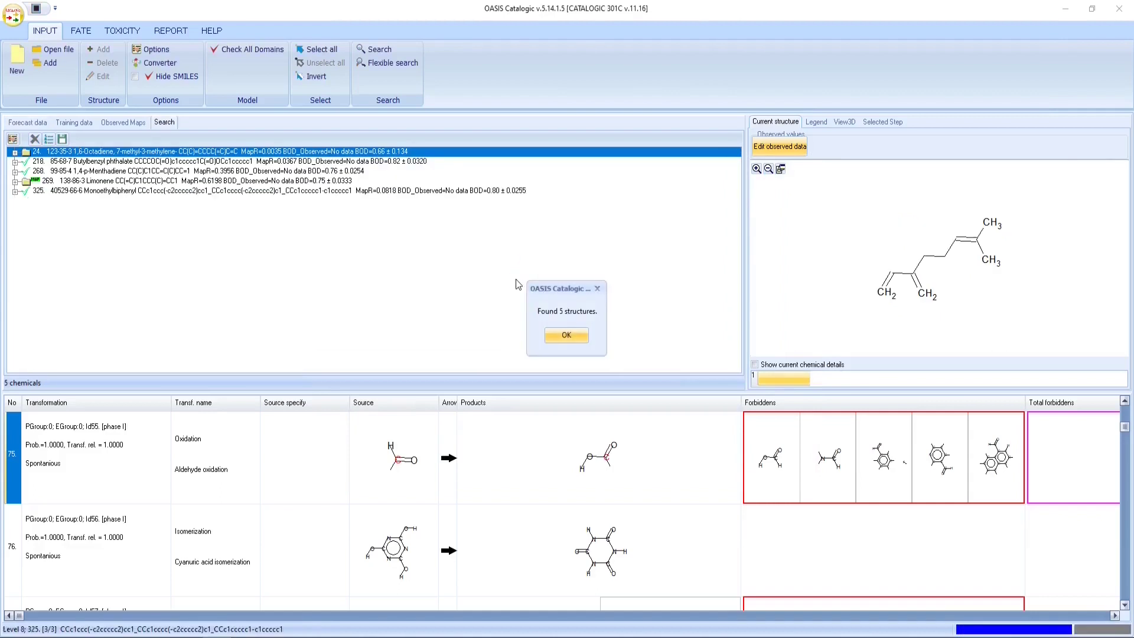
Dismiss the 'Found 5 structures.' message and switch to the FATE tools.
left_click(557, 337)
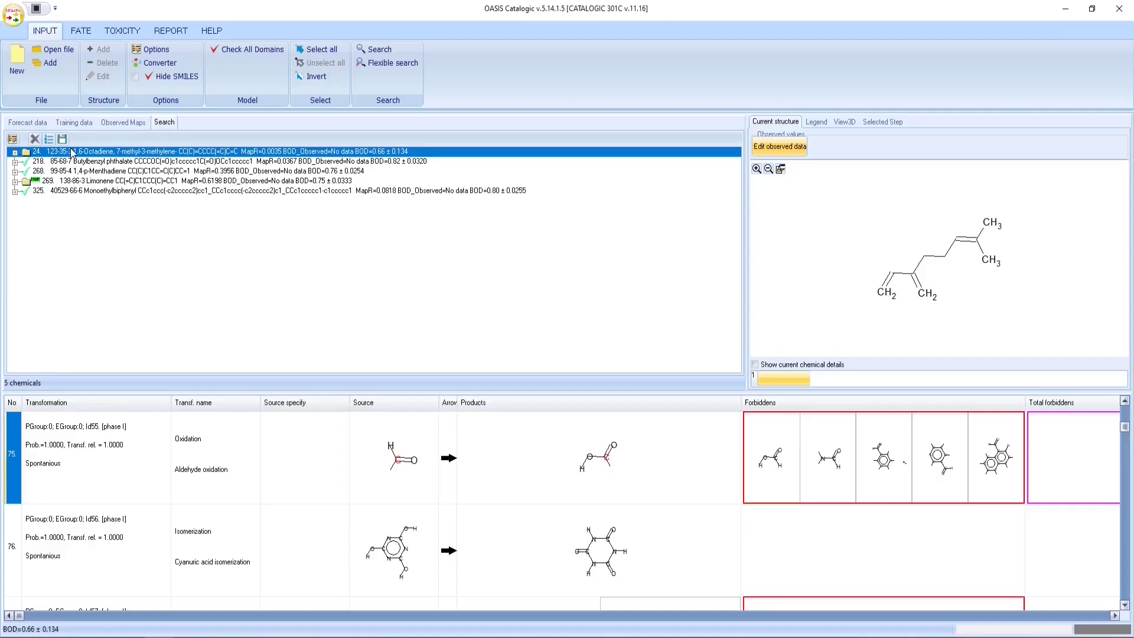
left_click(83, 34)
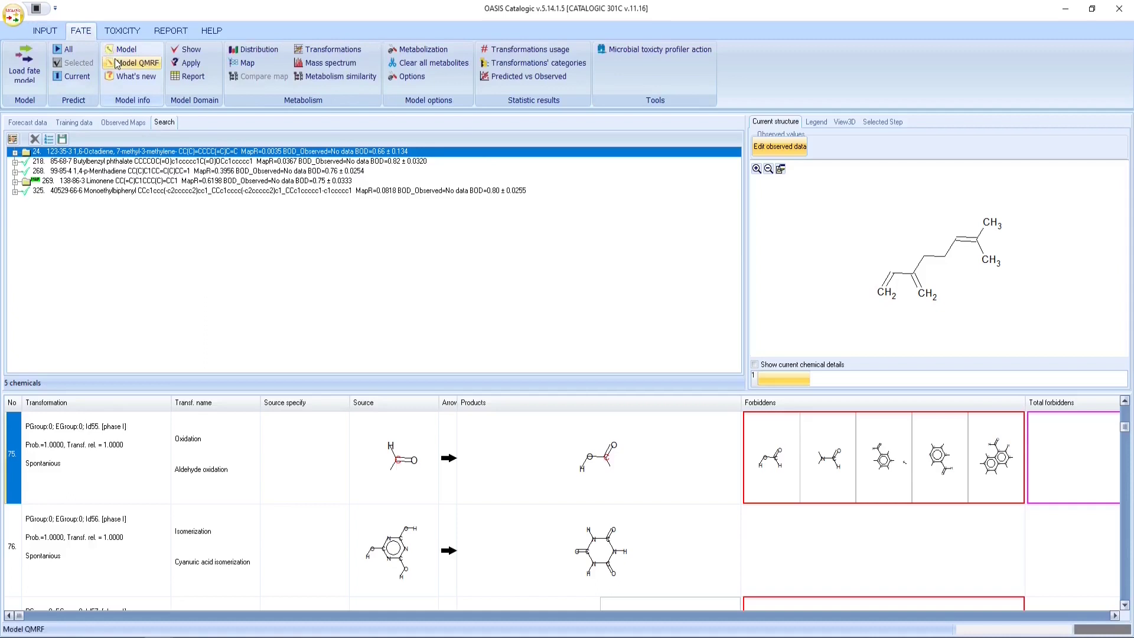
Show chemical 24's metabolite distribution charts, inspect the most abundant metabolite, then close them.
left_click(237, 55)
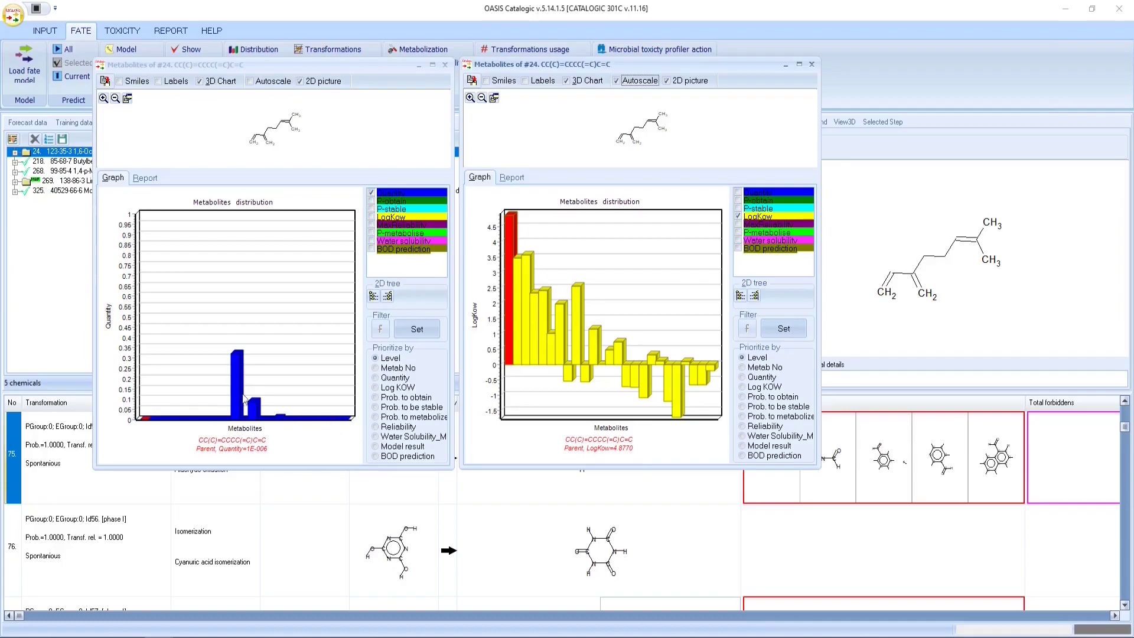
left_click(273, 438)
left_click(240, 390)
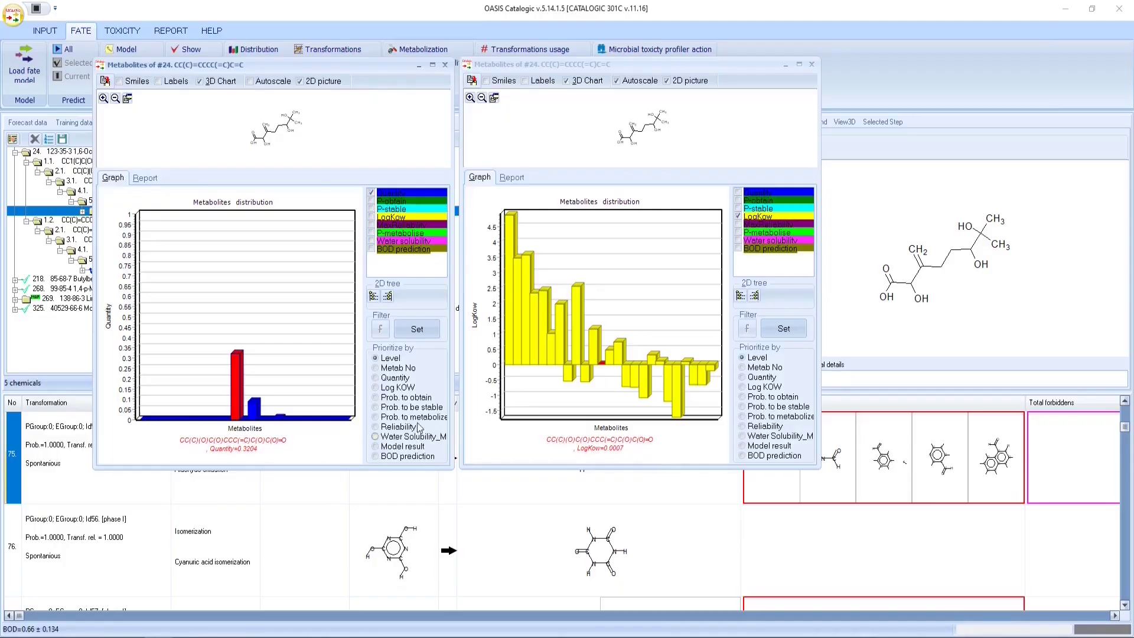
left_click(658, 456)
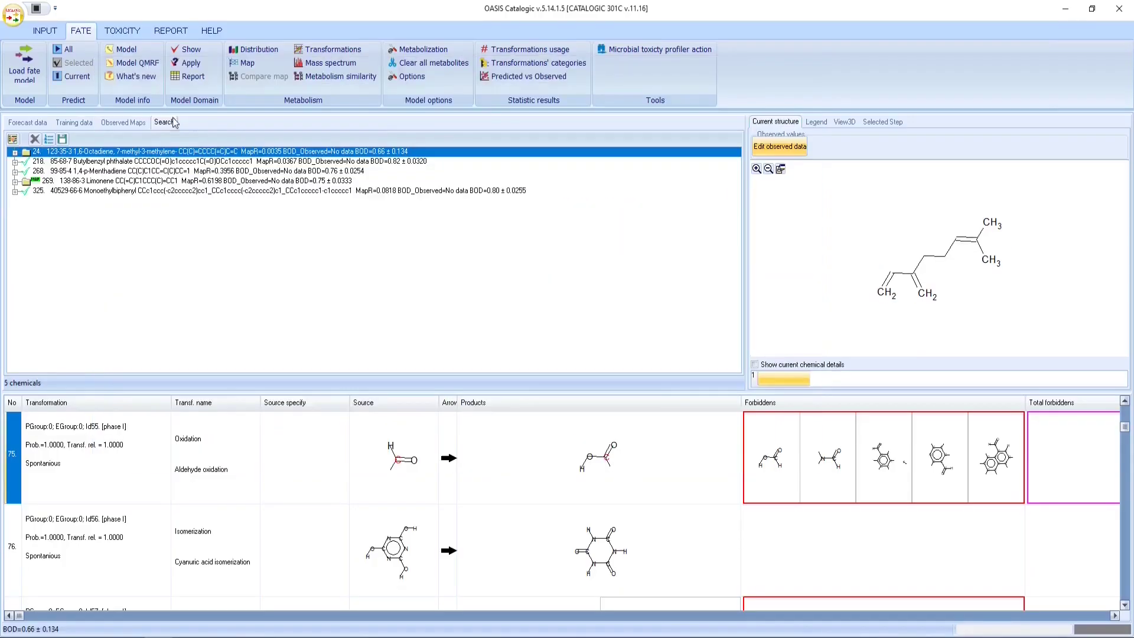
Load the Pimephales promelas LC50 96h v.05 toxicity model.
left_click(127, 30)
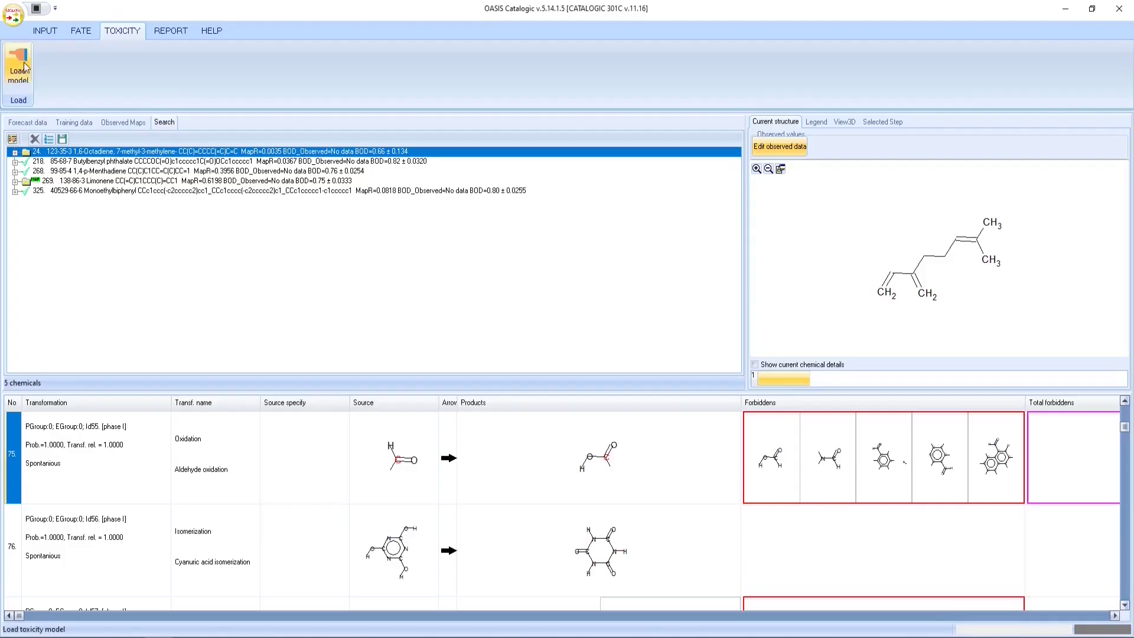
left_click(36, 127)
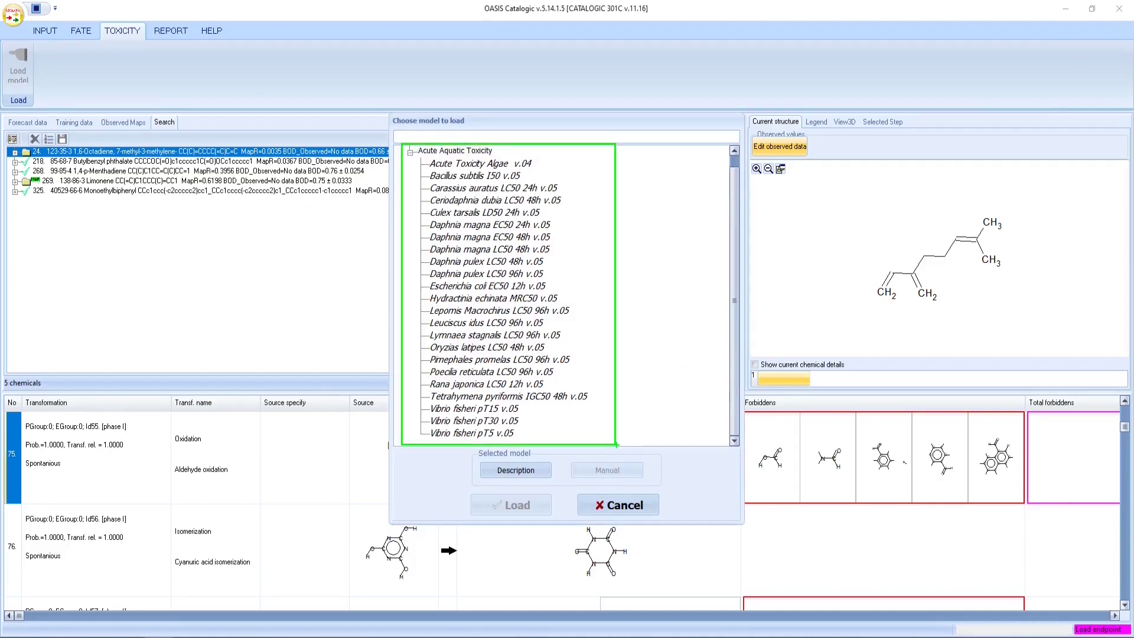
left_click(550, 363)
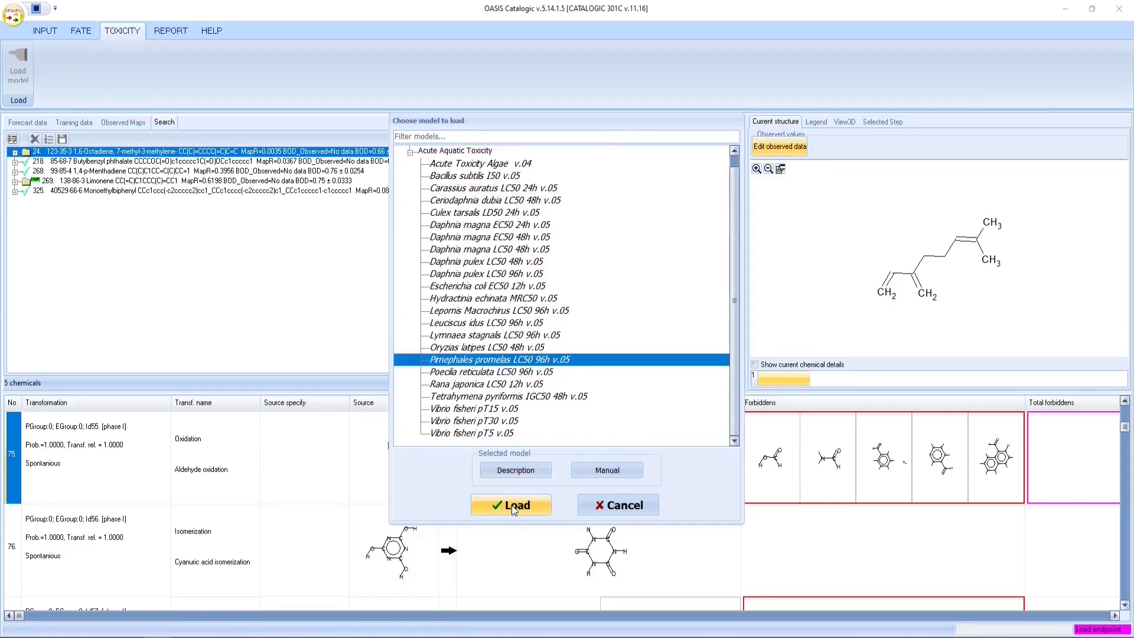
left_click(511, 505)
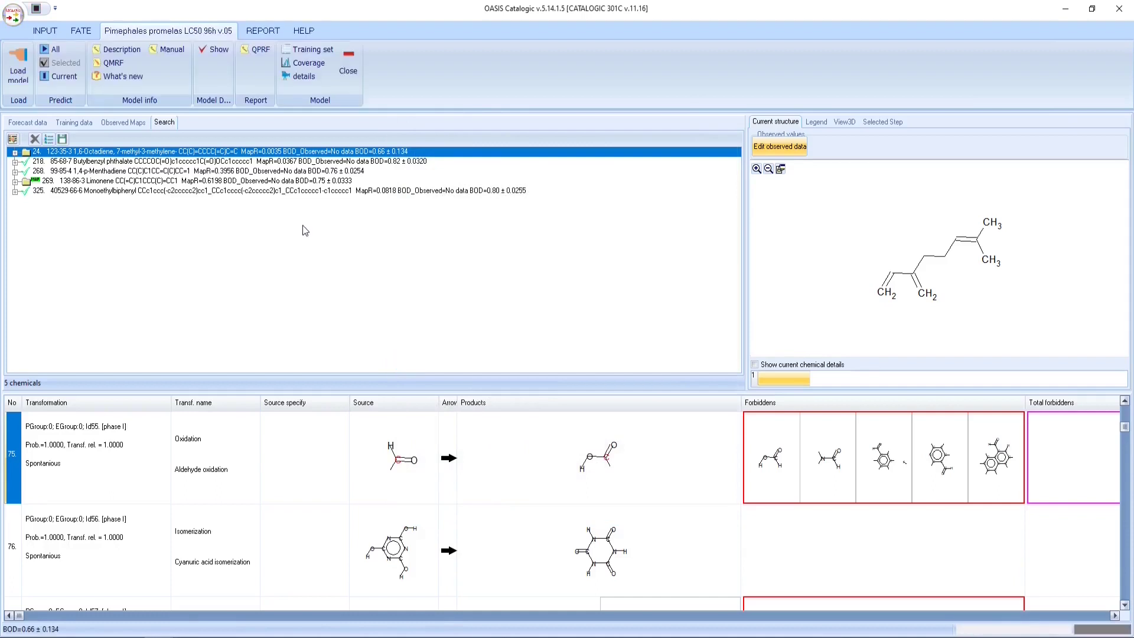
Predict toxicity for all parents and products with quantity of at least 0.05.
left_click(53, 48)
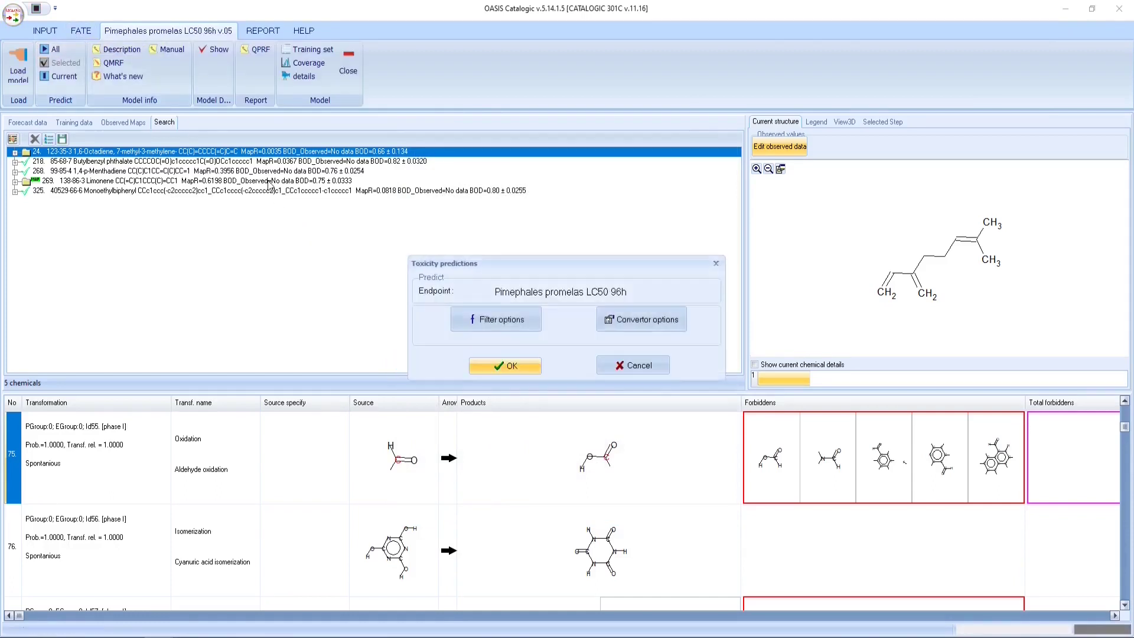
left_click(495, 319)
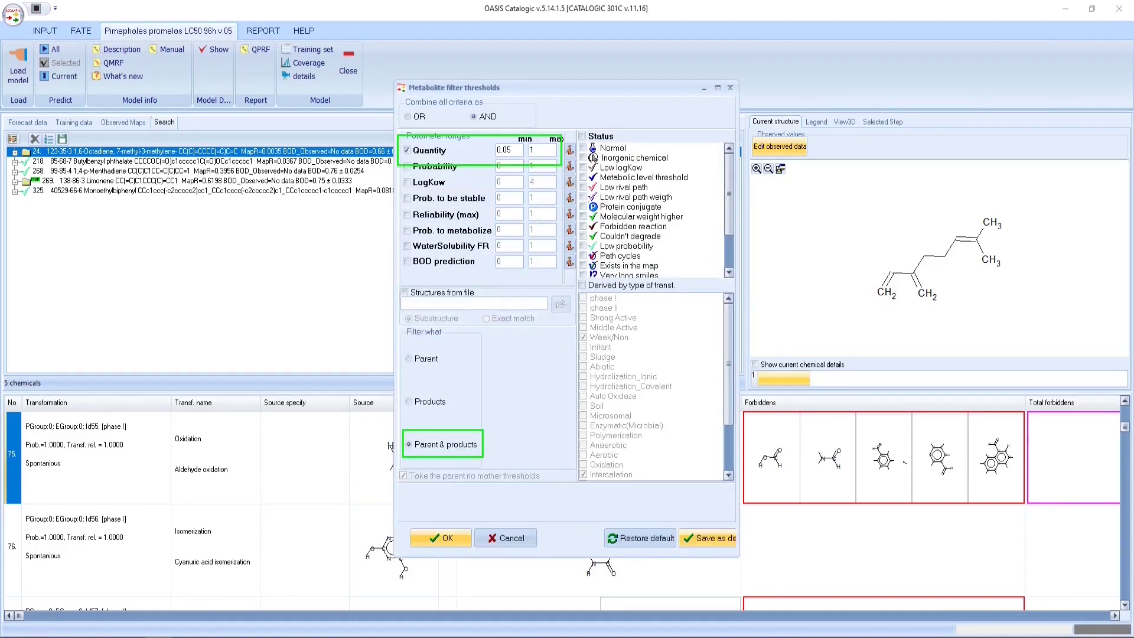
left_click(452, 536)
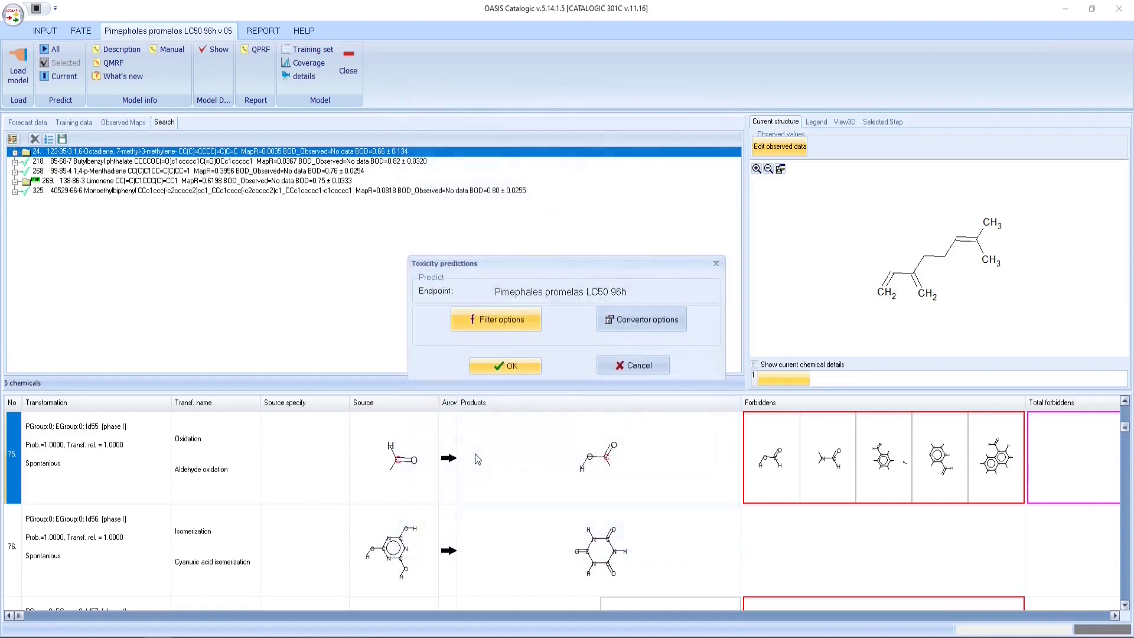
left_click(497, 367)
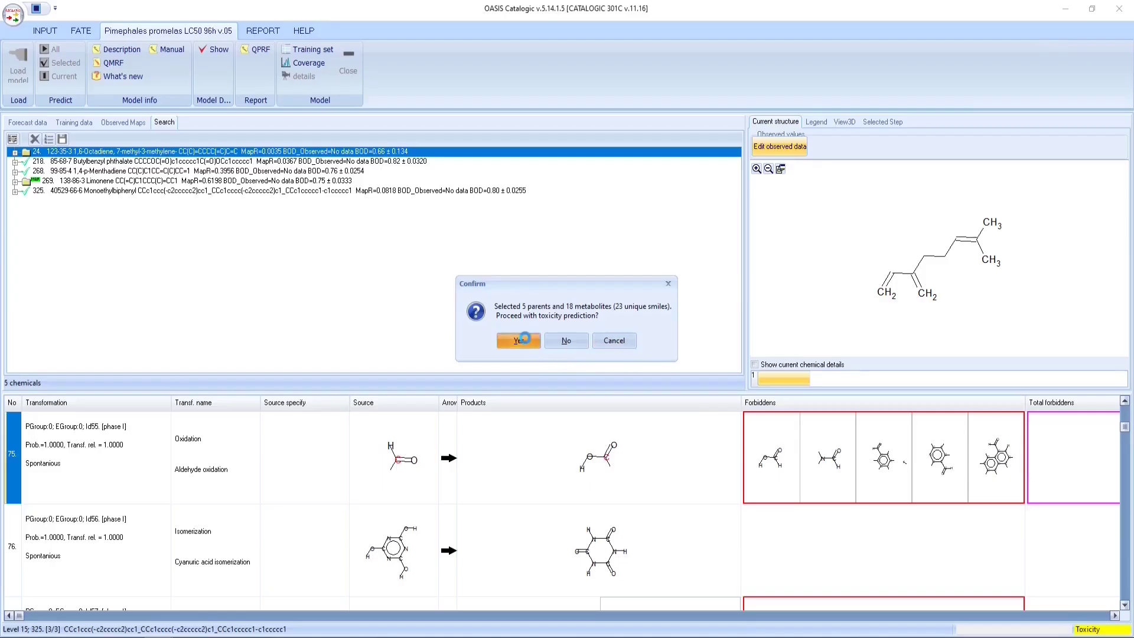
left_click(518, 340)
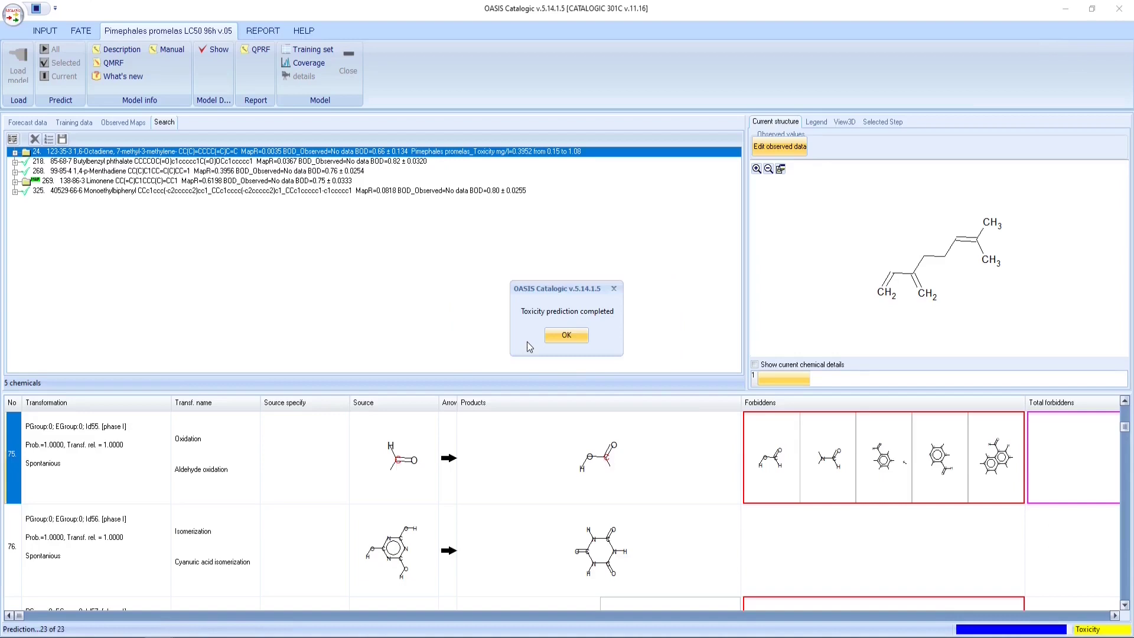
left_click(568, 335)
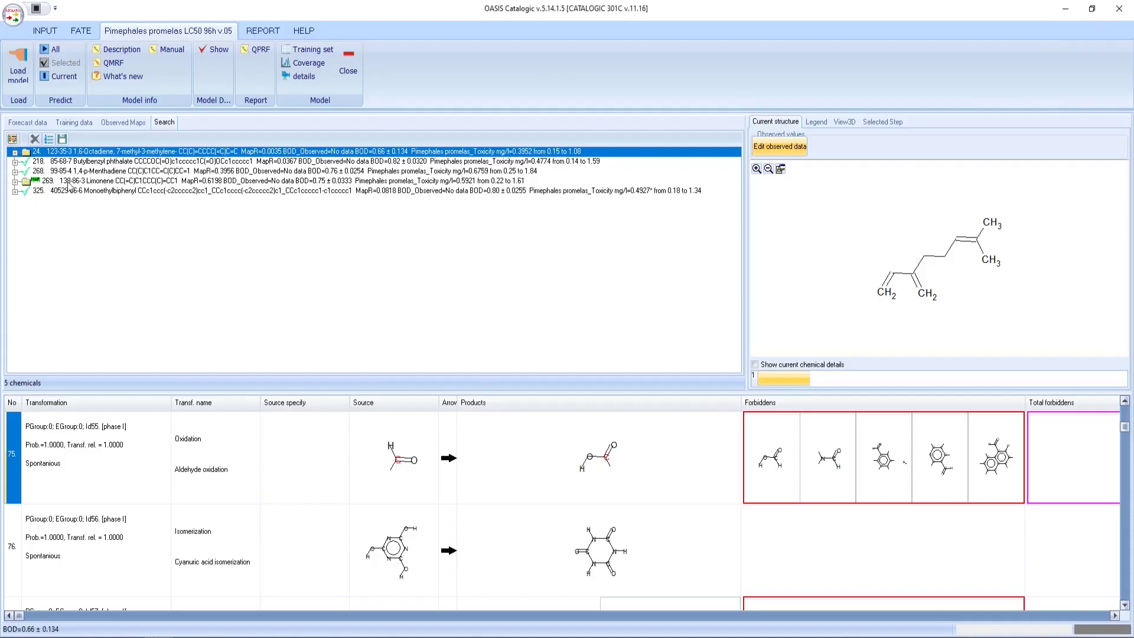
Open the Quantity and LogKow metabolite distribution charts for Limonene.
left_click(135, 239)
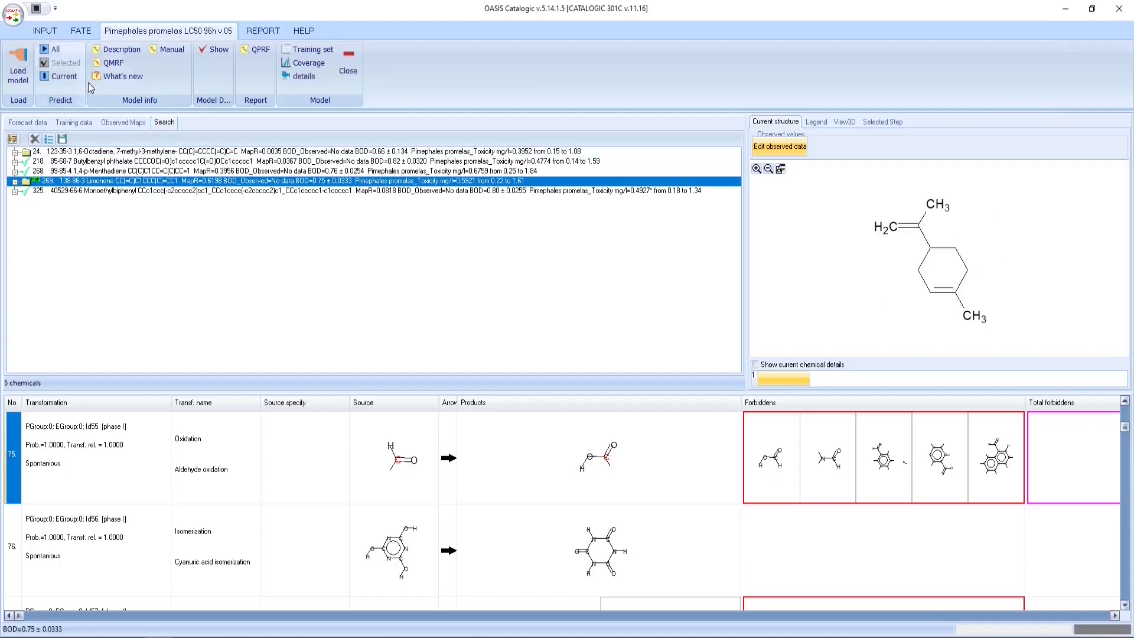
left_click(82, 32)
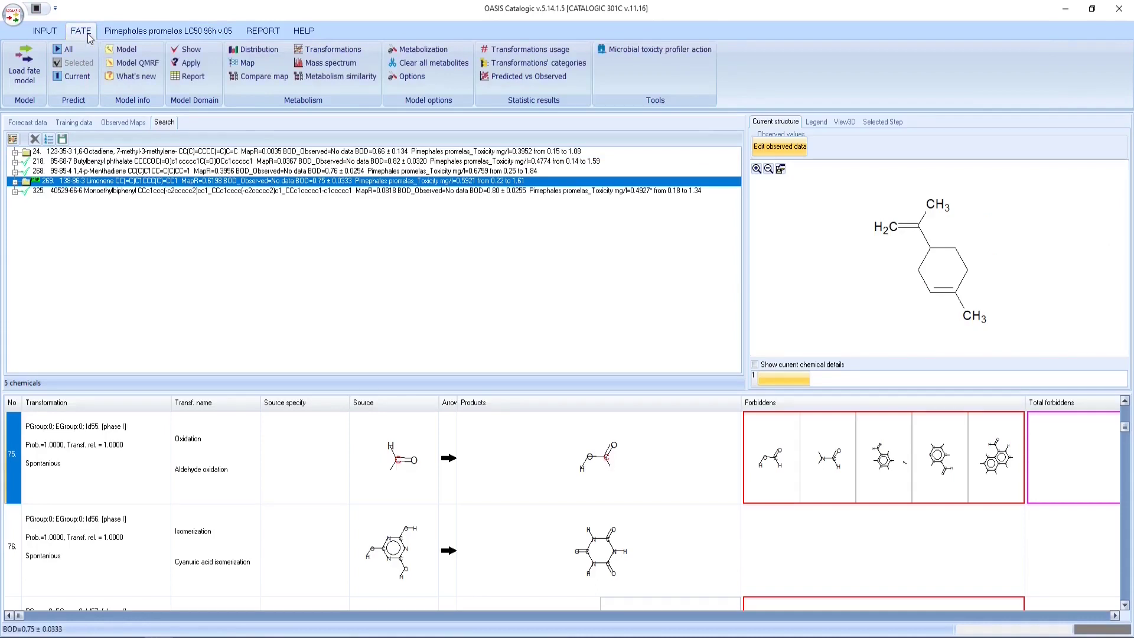
left_click(254, 50)
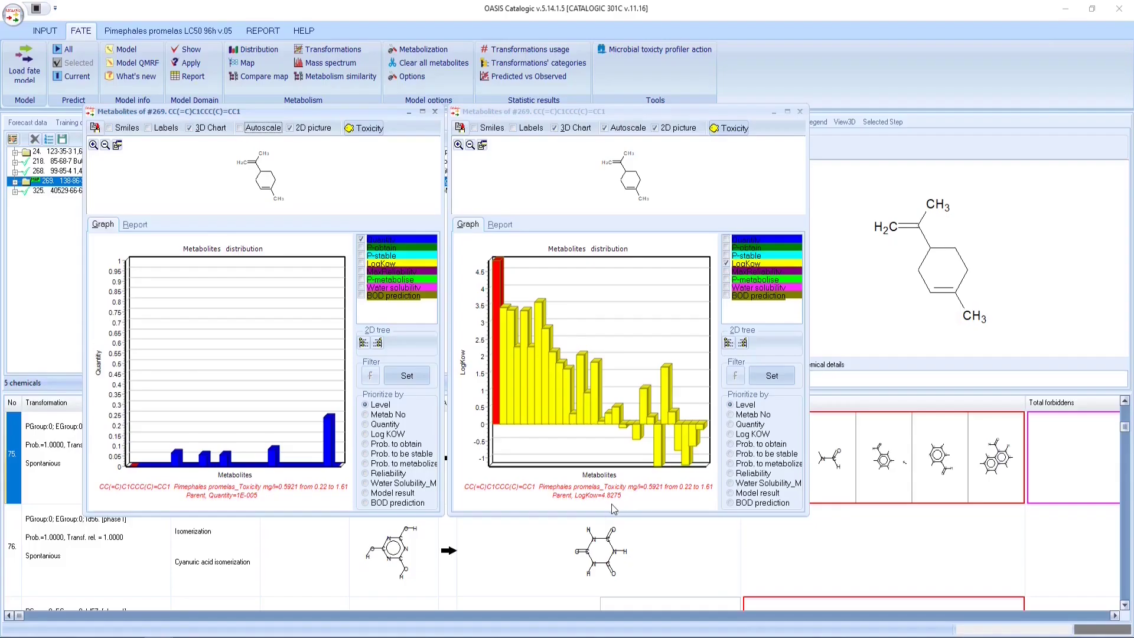
Step through Limonene's metabolites in the quantity chart to review their predicted fish toxicity.
left_click(198, 452)
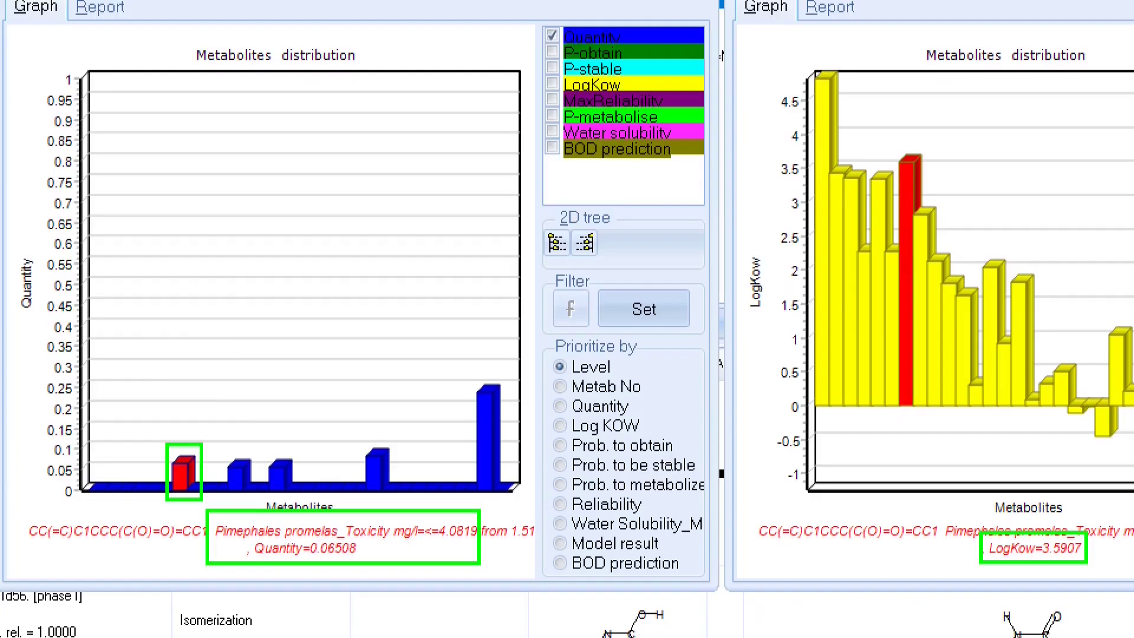
mouse_move(173, 450)
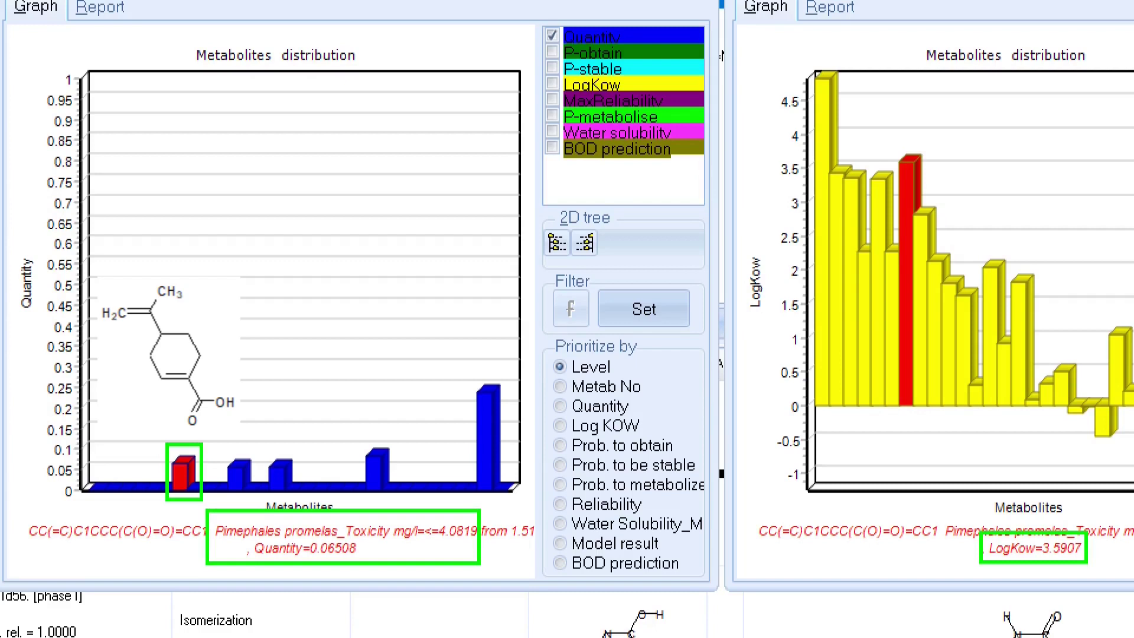
key("Down")
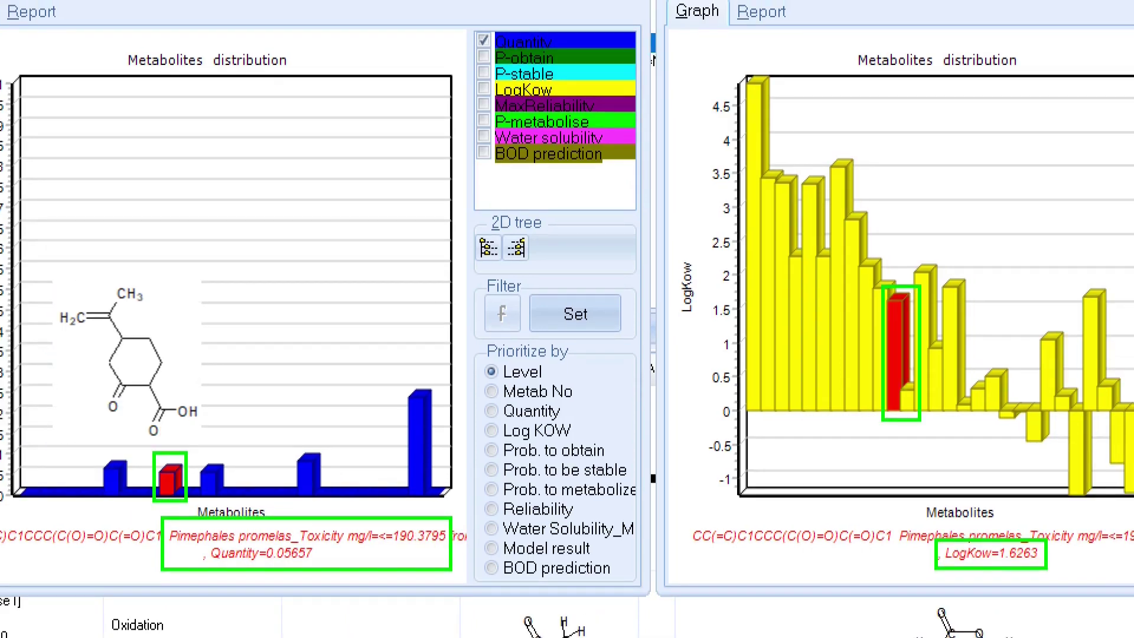
key("Down")
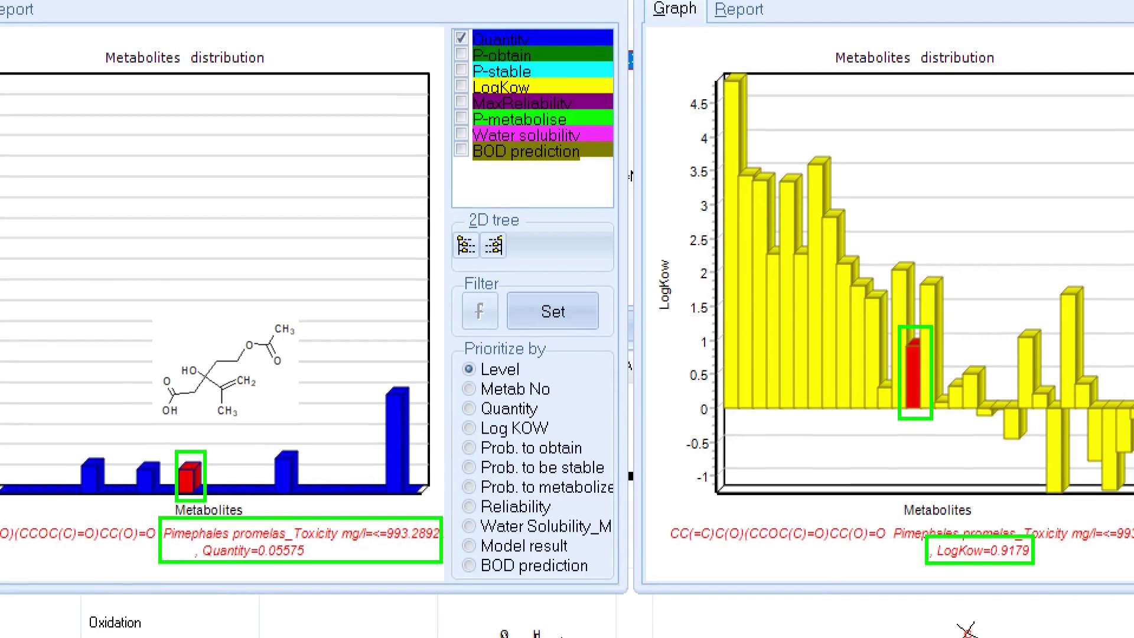
key("Down")
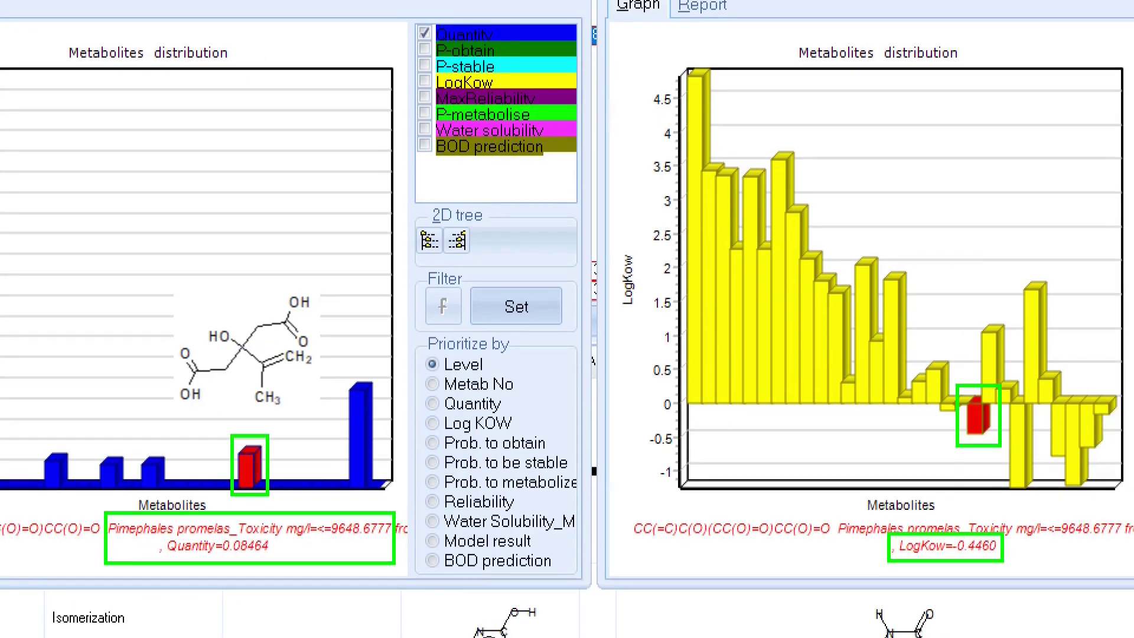
key("Down")
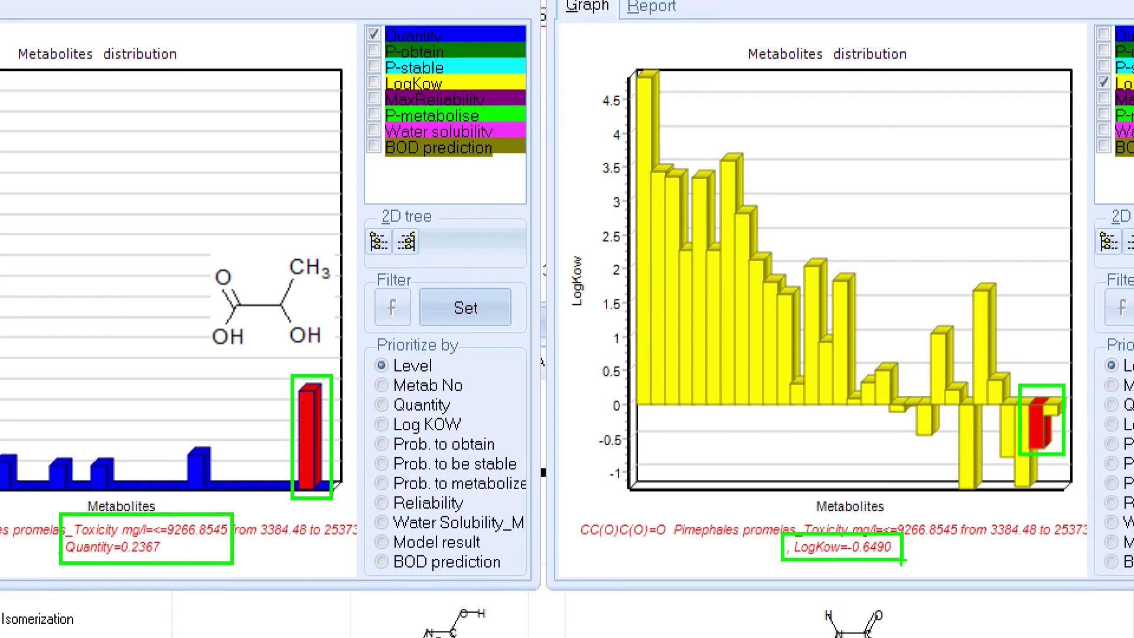